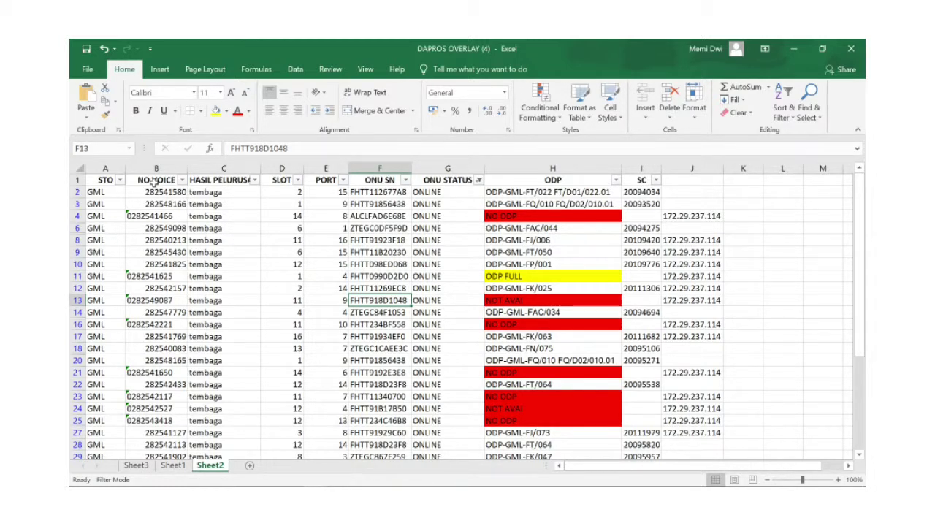
- Point out the STO, NO VOICE, SLOT and PORT columns on the DAPROS OVERLAY sheet
left_click(100, 180)
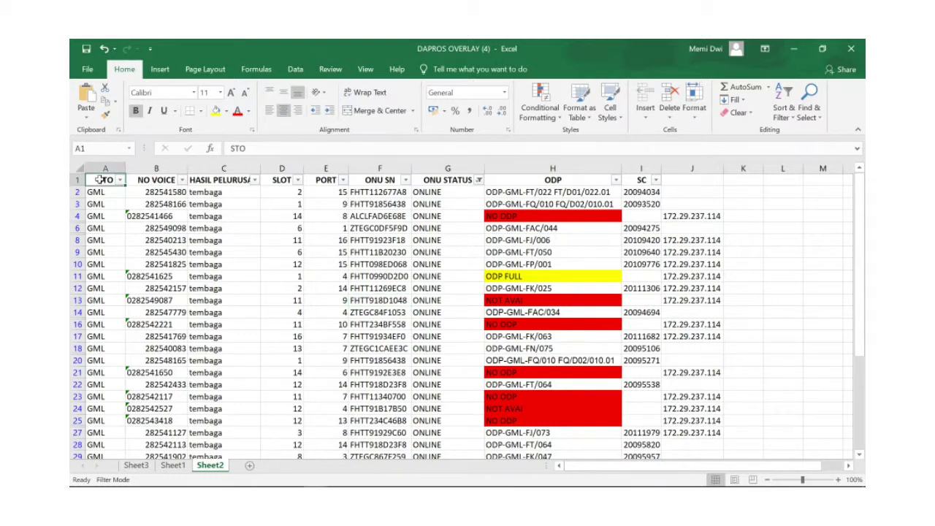
left_click(151, 180)
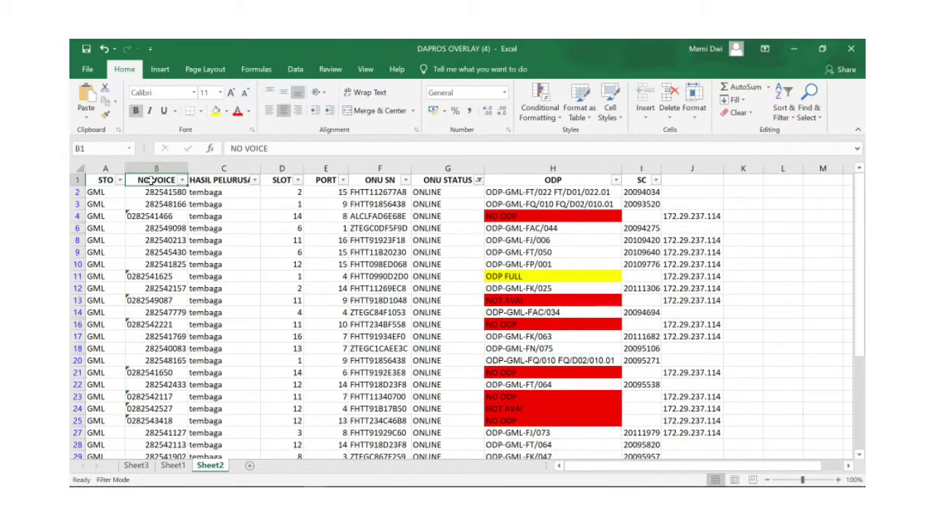
left_click(276, 184)
left_click(314, 180)
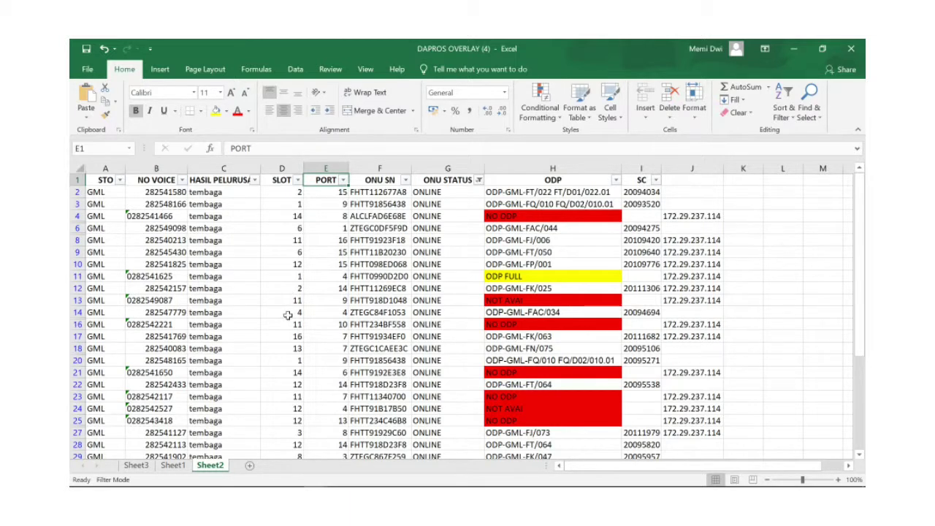
left_click(288, 314)
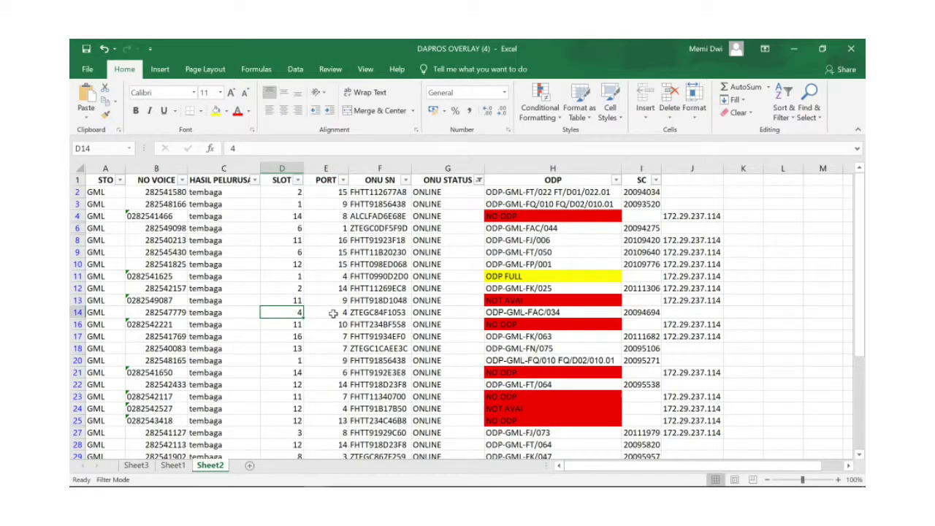
left_click(332, 314)
left_click(381, 314)
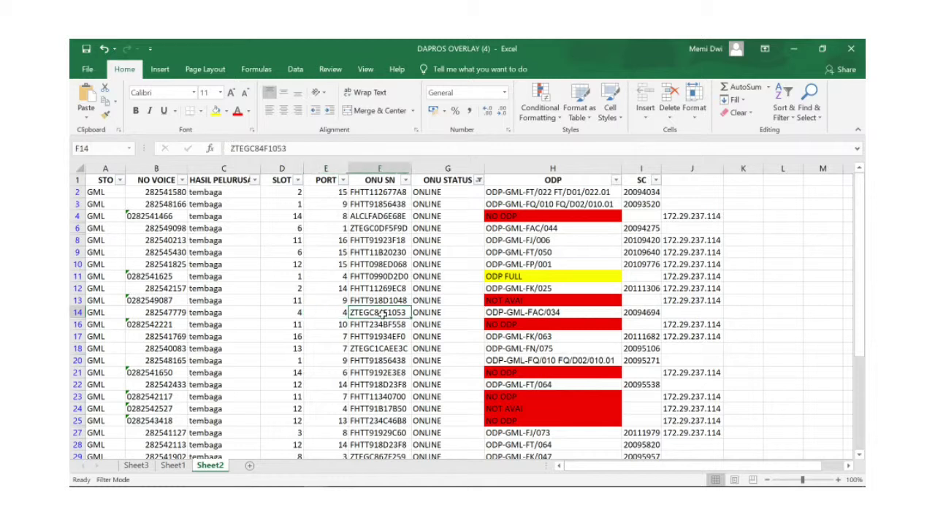
left_click(165, 312)
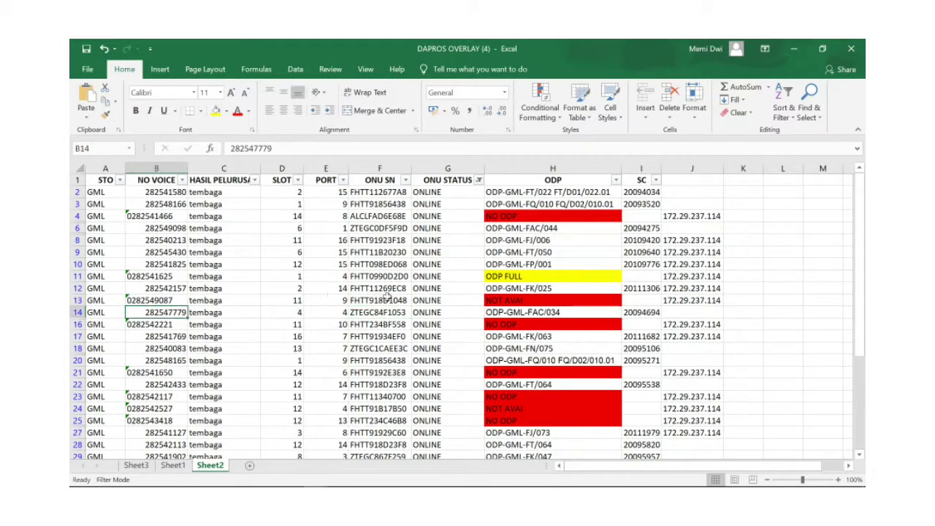
left_click(284, 313)
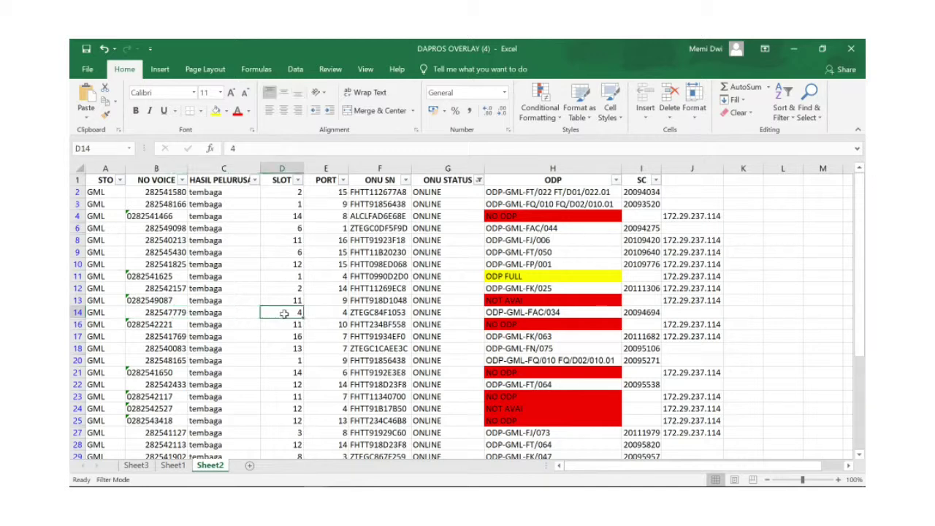
left_click(330, 313)
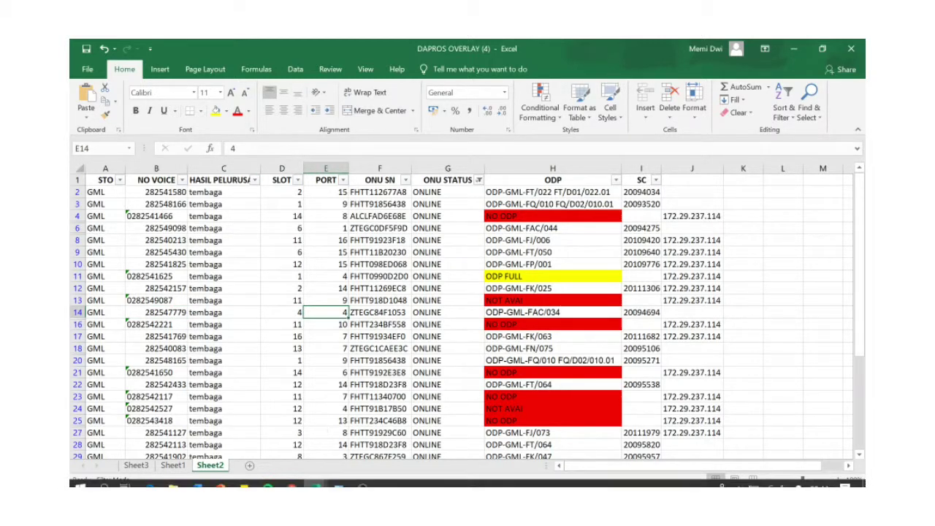
mouse_move(314, 479)
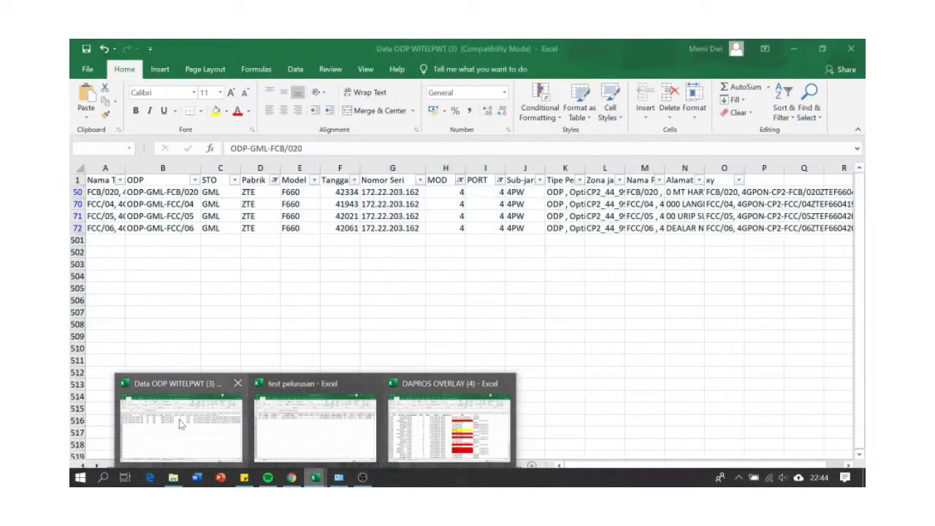
- In Data ODP WITELPWT (3), check the MOD, PORT and ZTE manufacturer values for ODP-GML-FCB/020
left_click(179, 419)
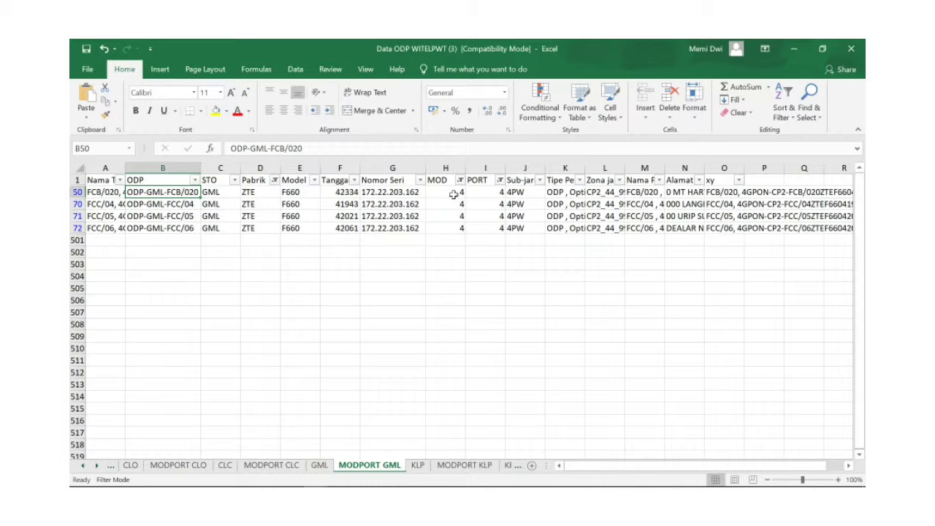
left_click(452, 194)
left_click(484, 193)
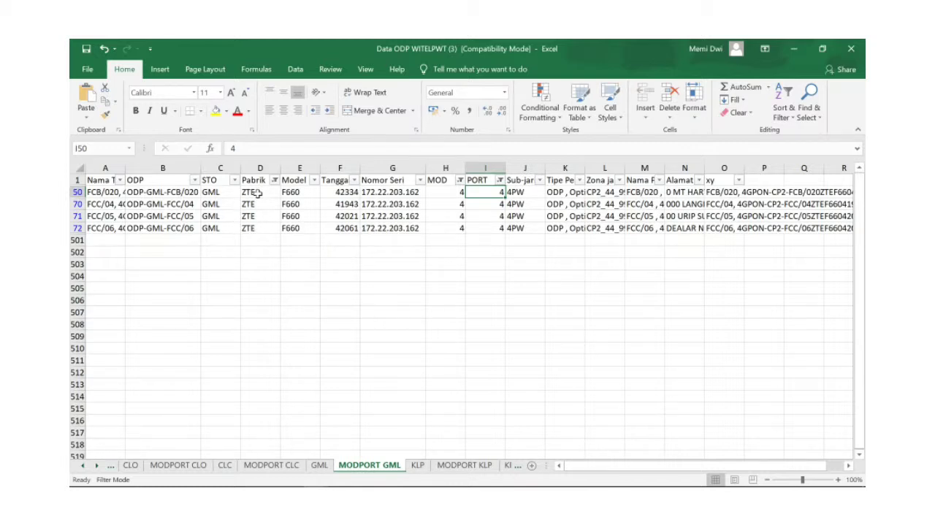
left_click(257, 193)
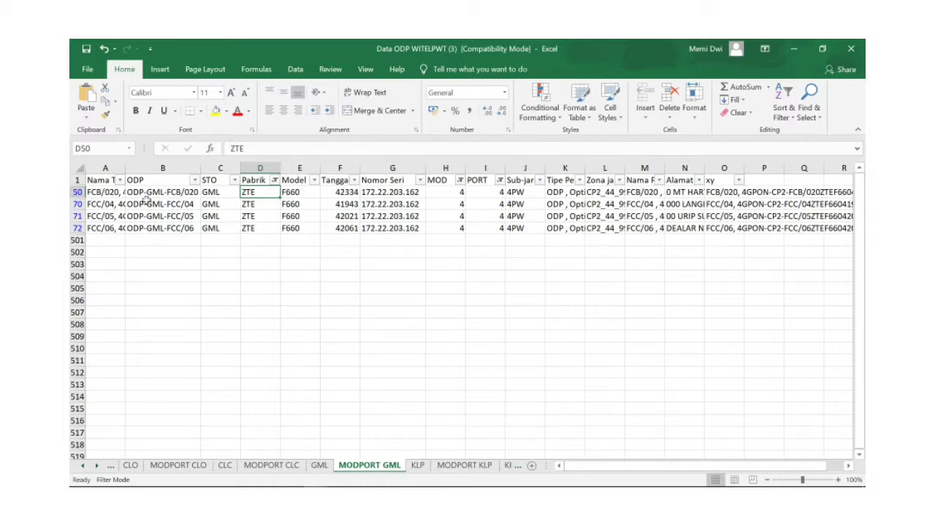
- Select the ODP name ODP-GML-FCB/020 in the formula bar for copying
left_click(159, 193)
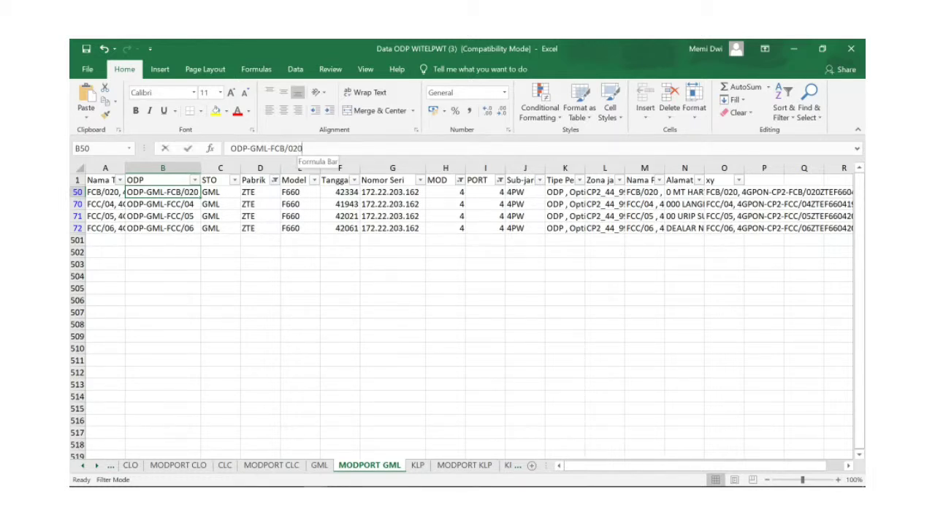
left_click_drag(301, 149, 229, 149)
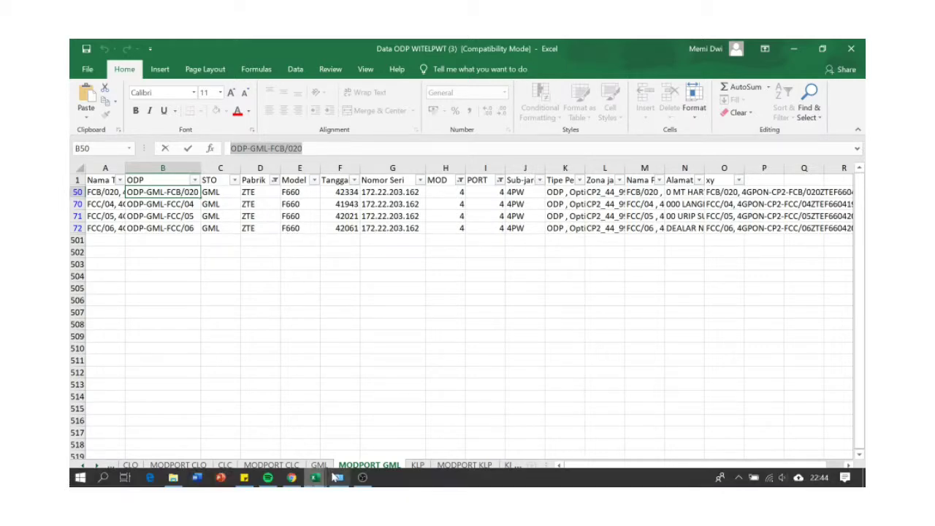
left_click(291, 484)
- Select the coordinates -7.692003,109.004994 from the Cek ODP Purwokerto bot reply, then return to Starclick
left_click(291, 46)
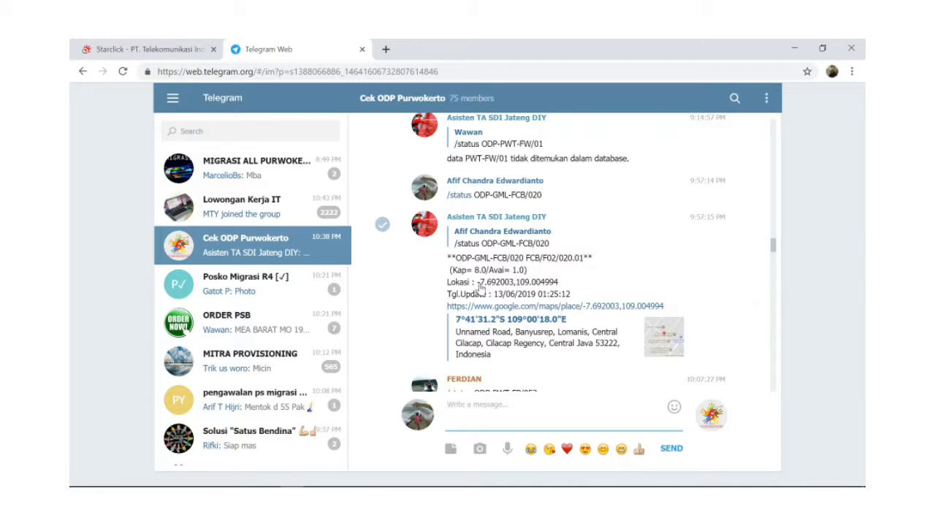
left_click_drag(478, 287, 560, 289)
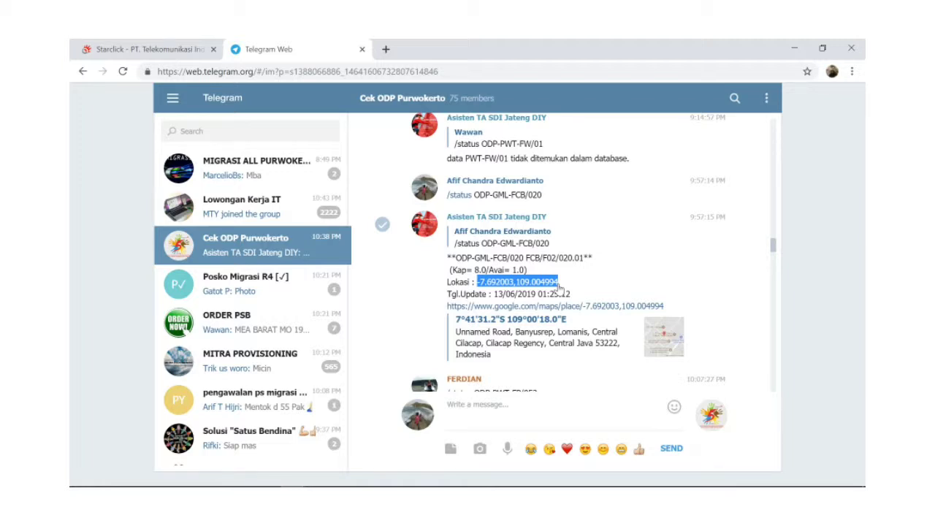
left_click(134, 45)
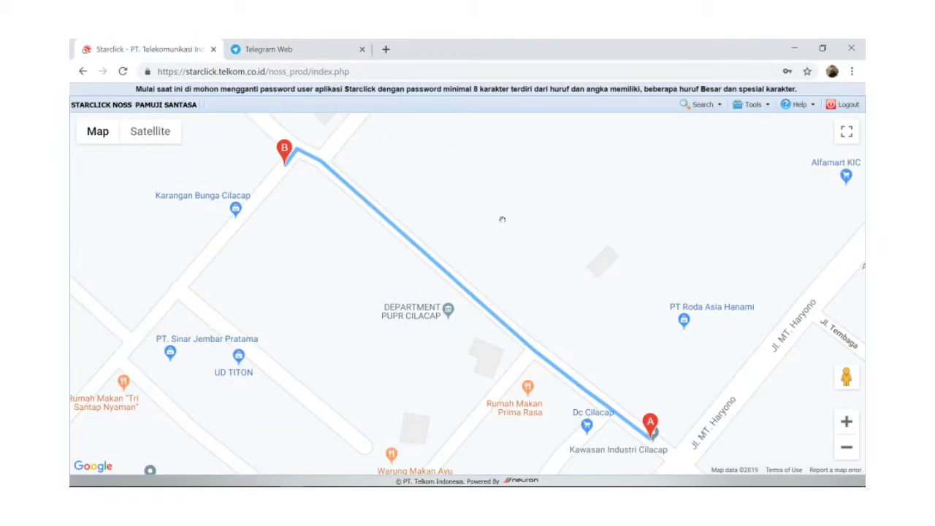
- Search the Starclick map for the ODP's coordinate location
left_click(719, 109)
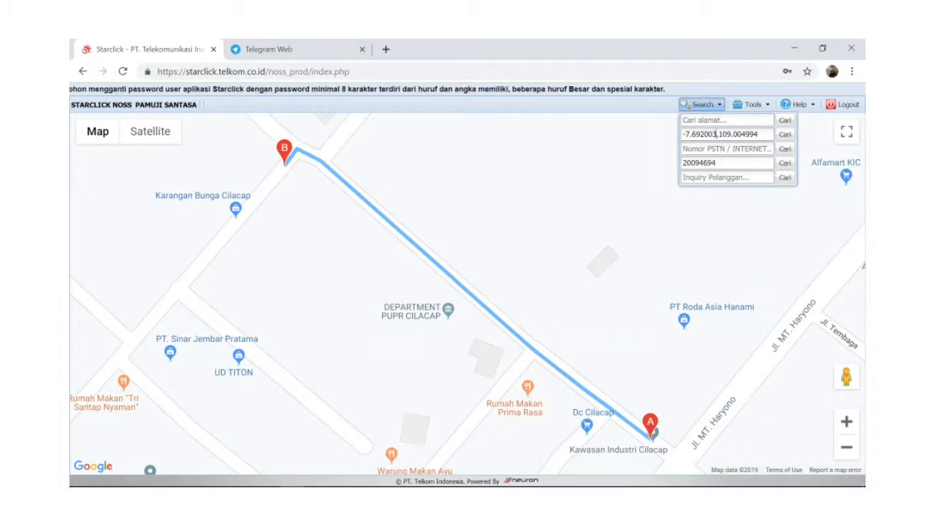
triple_click(717, 134)
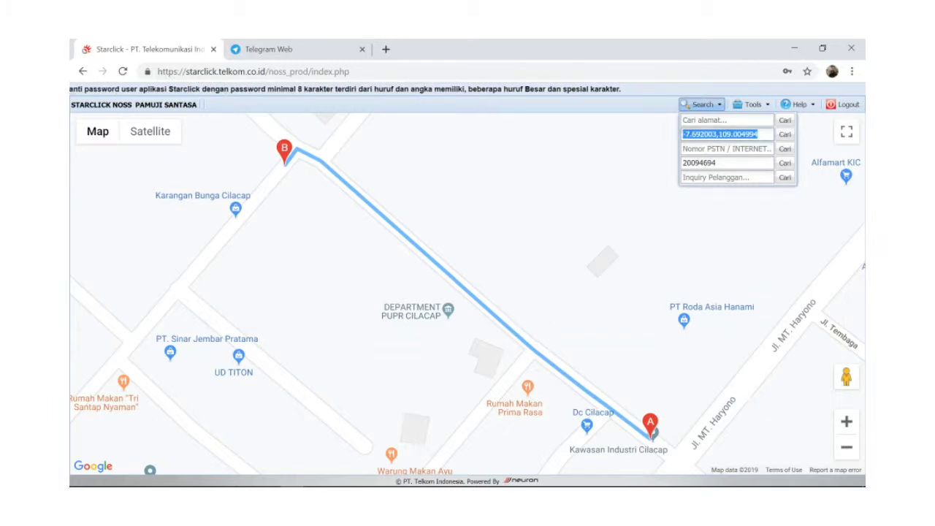
left_click(757, 133)
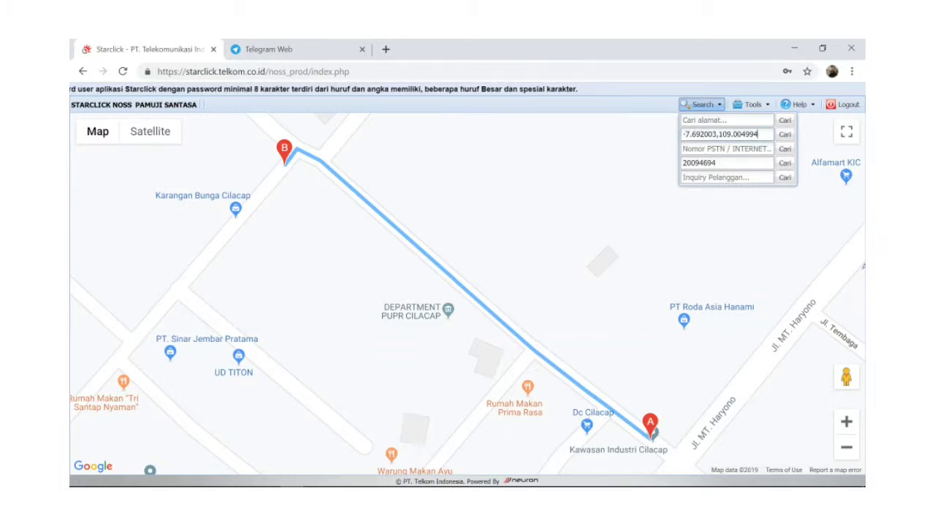
key("Return")
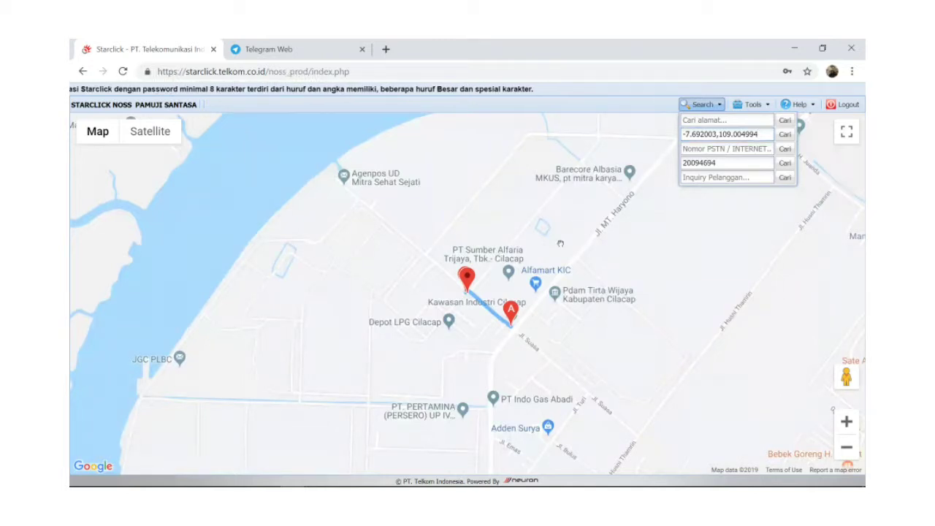
- Start an order at the pinned location with MAX SPEED 10M internet and check feasibility
left_click(465, 293)
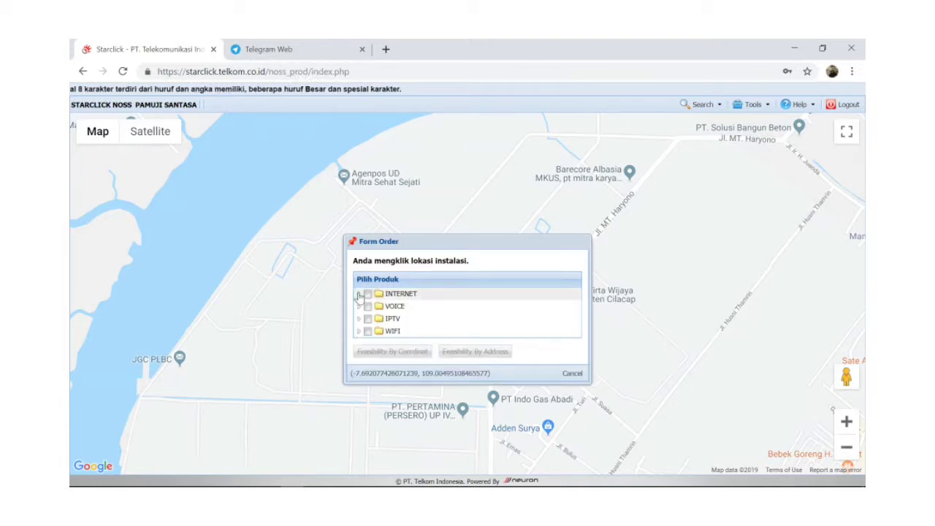
left_click(359, 294)
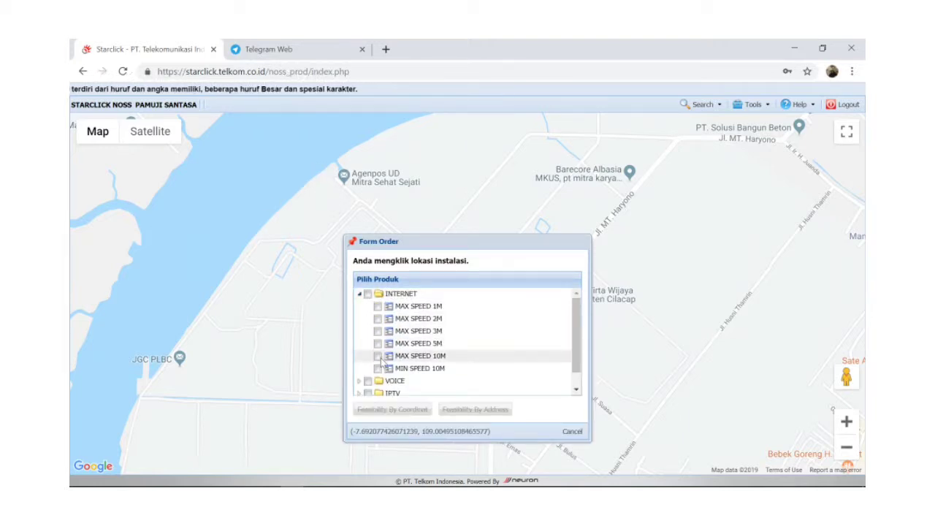
left_click(378, 356)
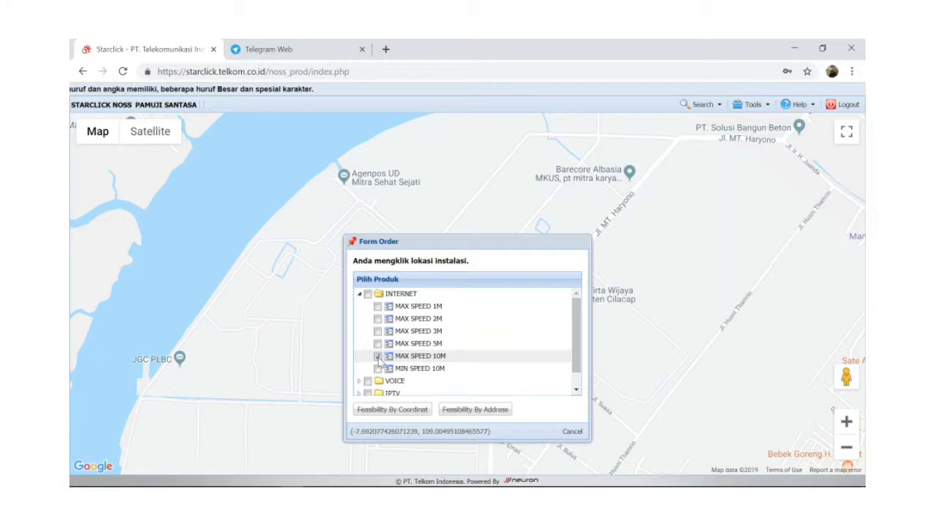
left_click(399, 411)
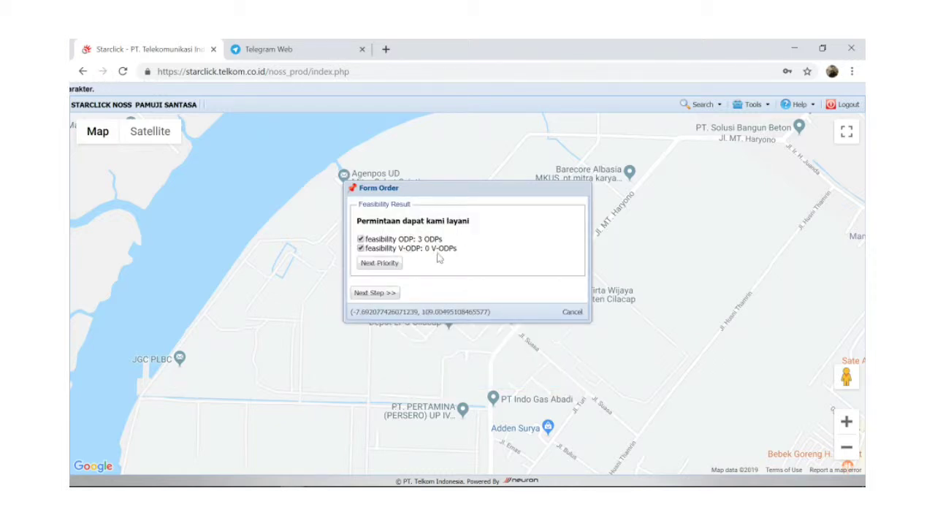
- Cancel the form order and view the ODP-GML-FCB/019 and ODP-GML-FCB/020 device details
left_click(568, 312)
left_click(457, 309)
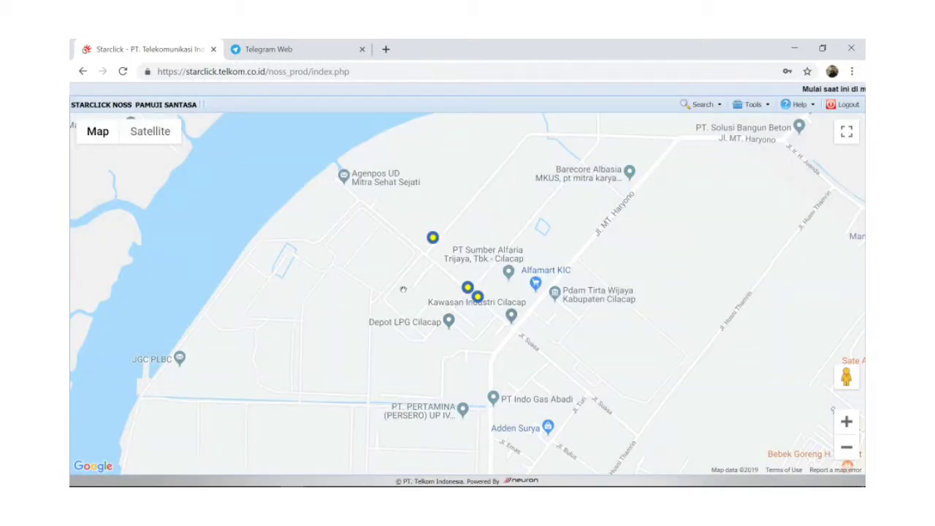
left_click(432, 237)
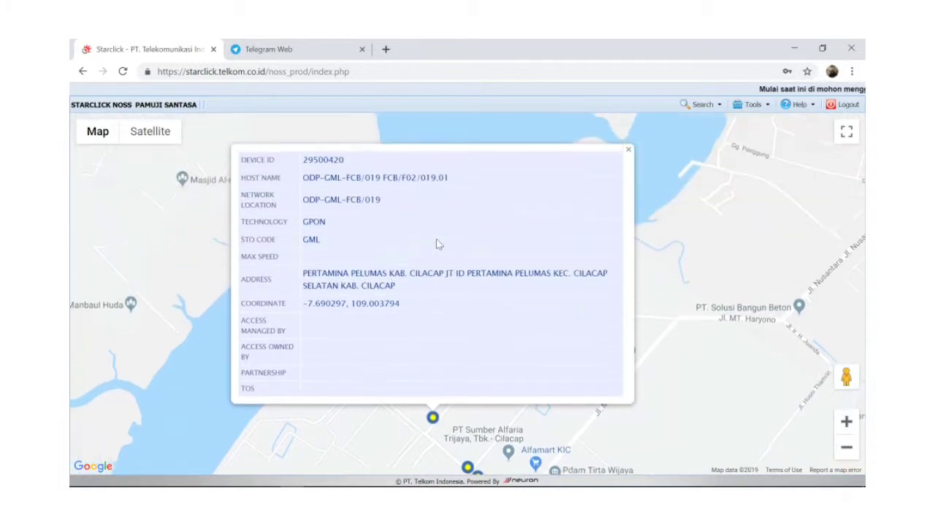
left_click(628, 157)
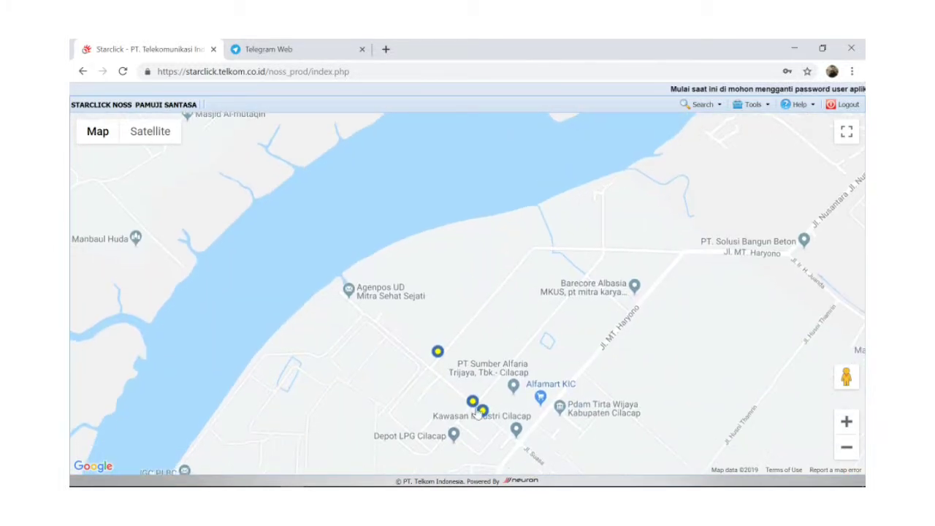
left_click(472, 402)
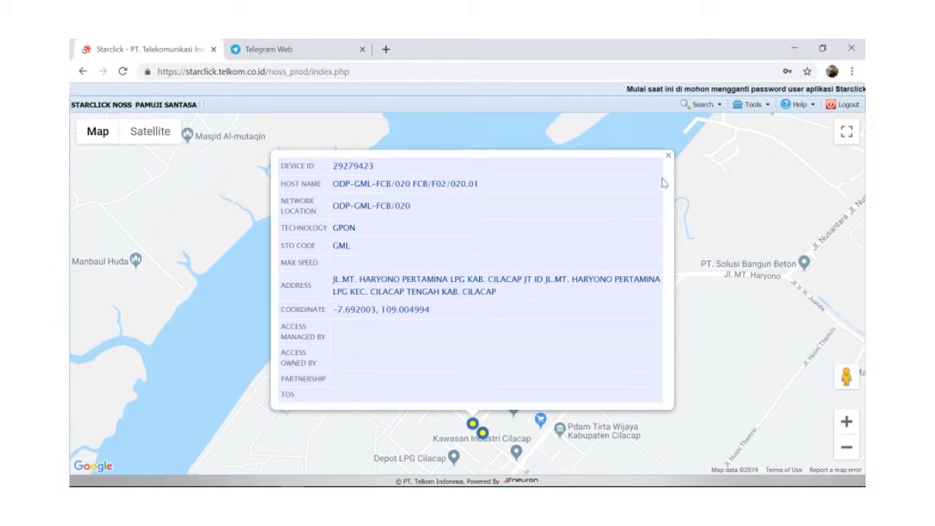
left_click(667, 156)
- Check ODP-GML-FJ/097, reopen the ODP-GML-FCB/020 details, and switch to the DAPROS OVERLAY workbook
left_click(484, 436)
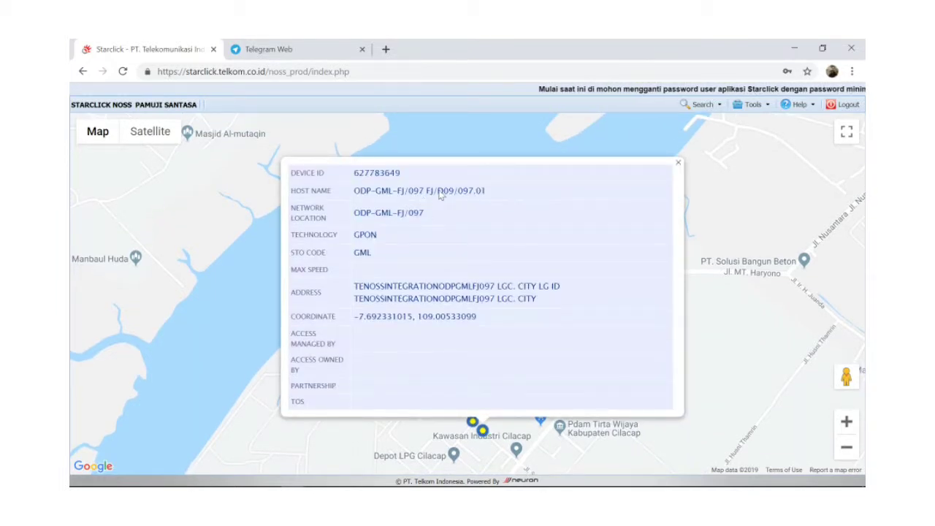
left_click(676, 163)
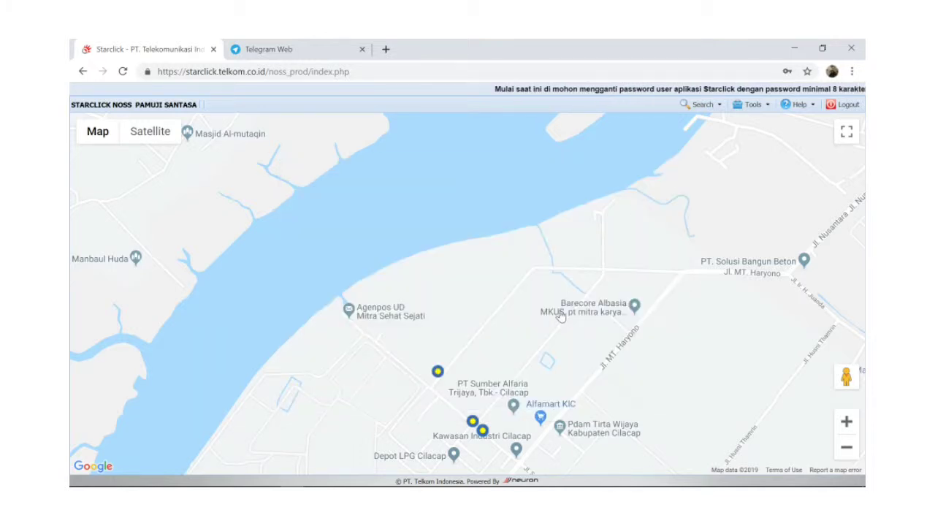
left_click_drag(560, 315, 537, 250)
left_click(449, 355)
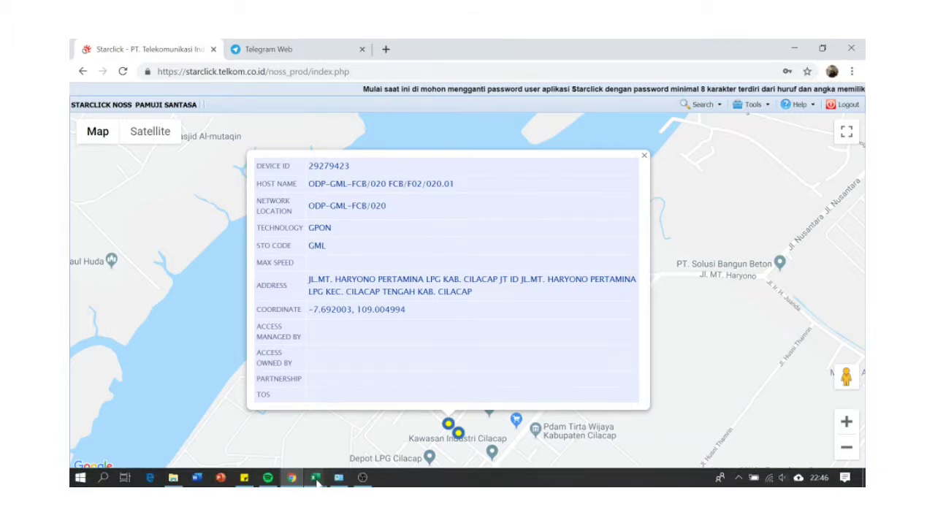
left_click(317, 482)
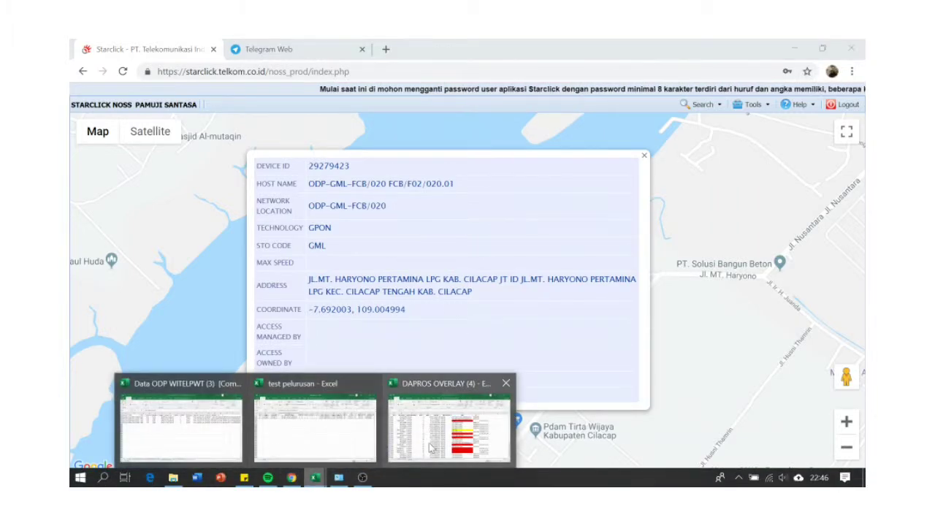
left_click(431, 448)
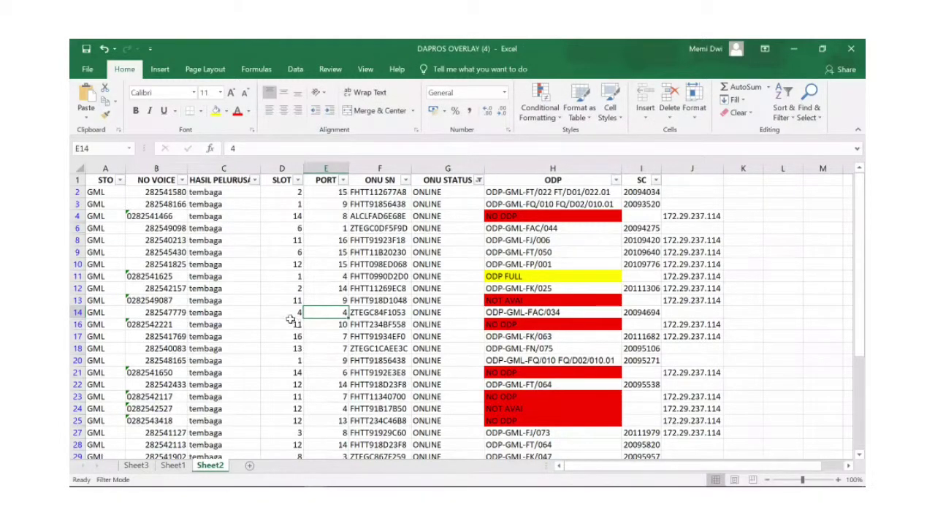
- Select the voice number in cell B14 of DAPROS OVERLAY for copying
left_click(290, 314)
left_click(179, 312)
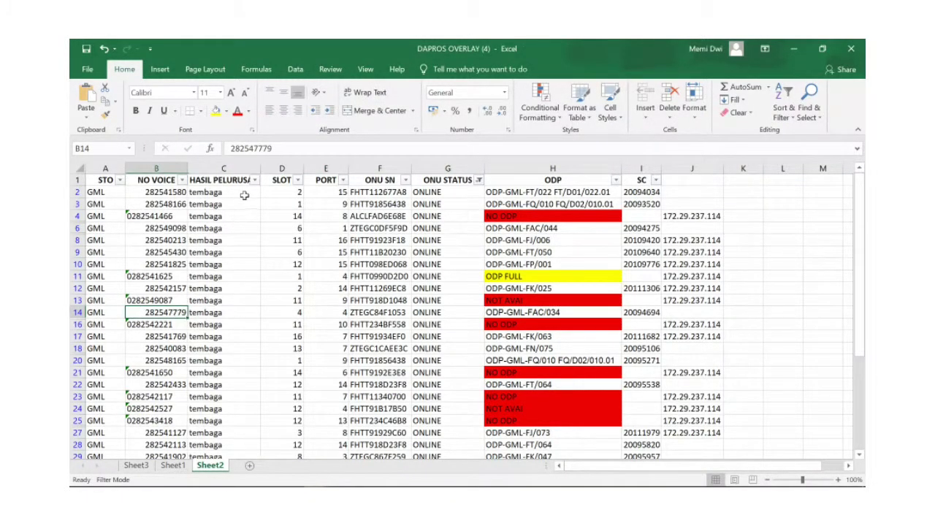
left_click_drag(273, 149, 208, 148)
key("ctrl+c")
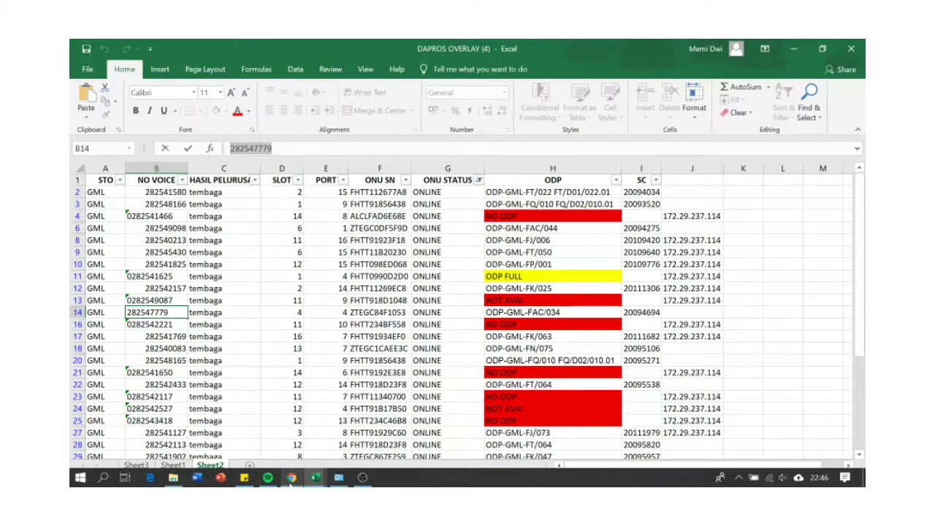
left_click(292, 477)
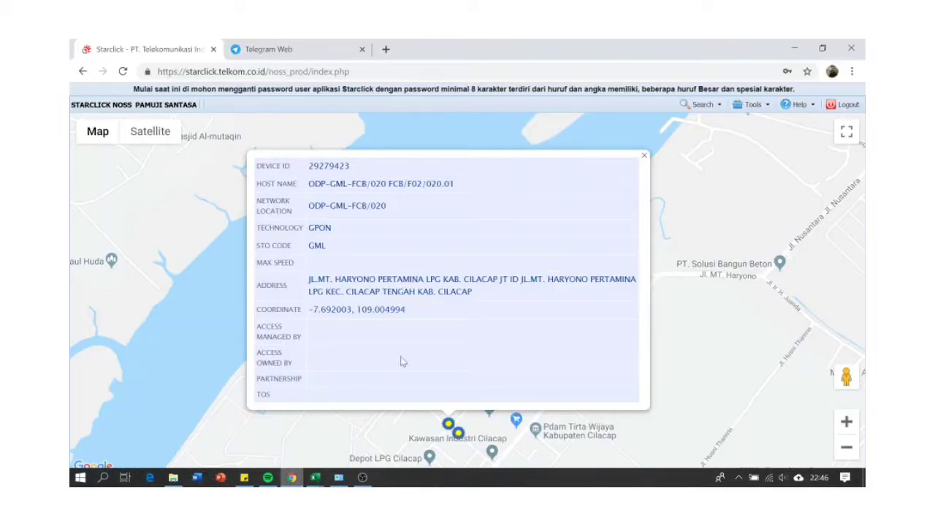
- Start a new transaction order and search the customer by the pasted voice number with a leading 0
left_click(770, 107)
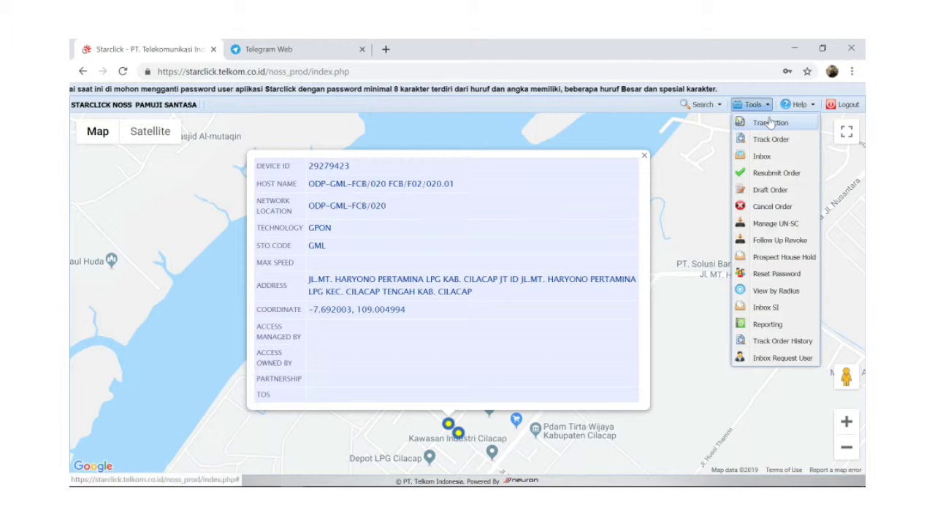
left_click(767, 115)
left_click(428, 276)
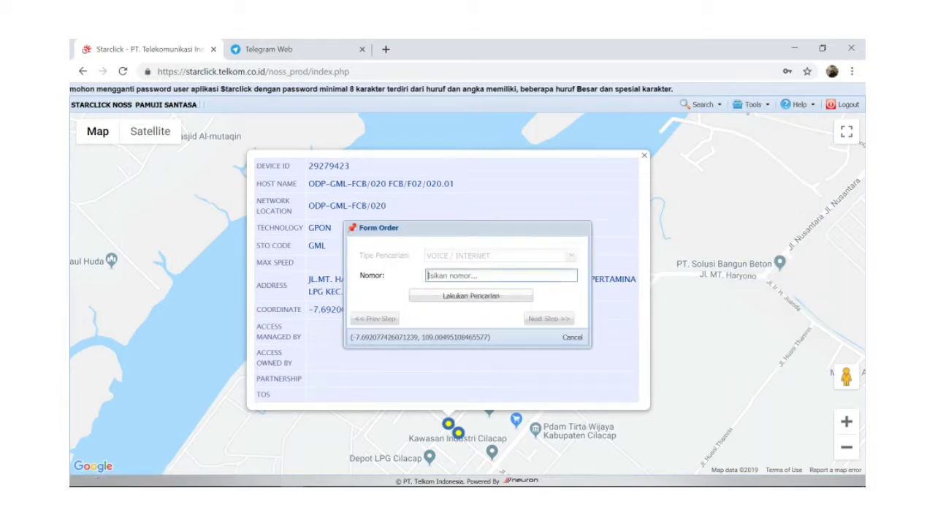
key("ctrl+v")
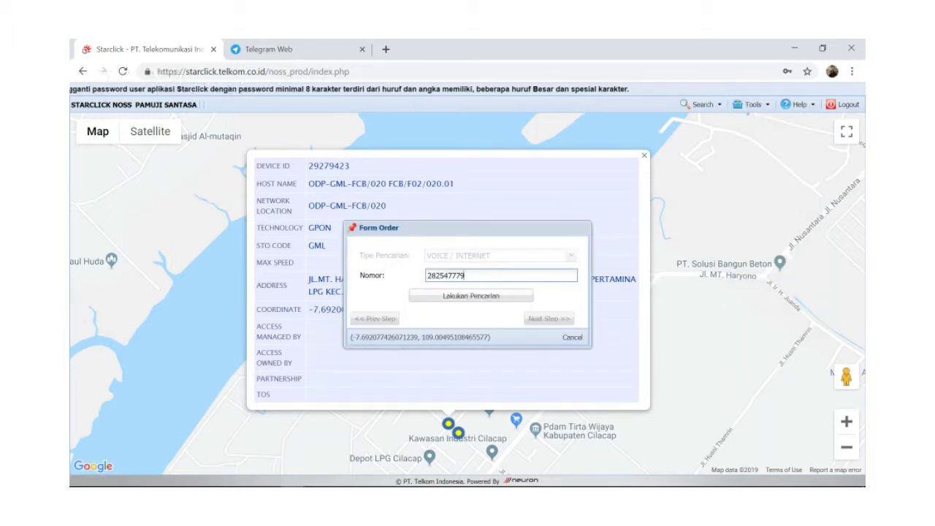
key("Home")
type("0")
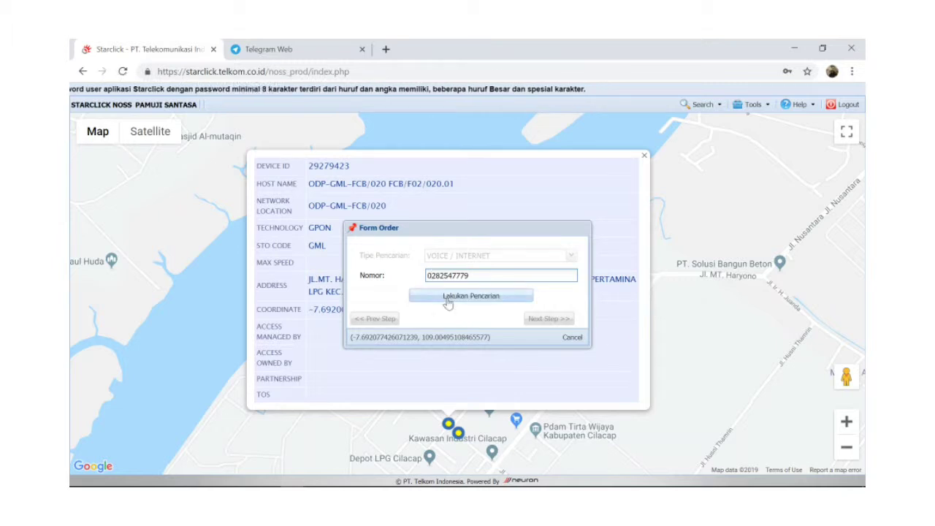
left_click(447, 296)
left_click(448, 304)
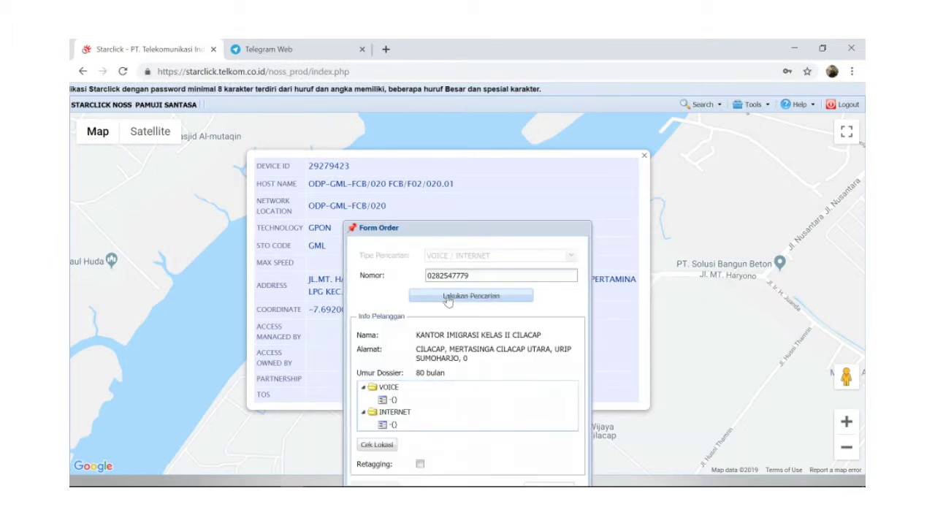
left_click_drag(457, 228, 485, 147)
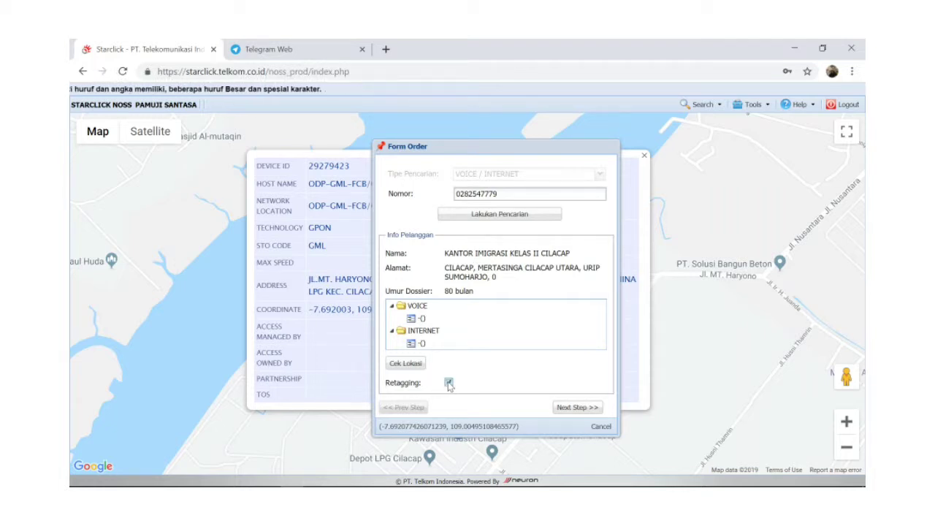
- Set the operation to MIGRATE with type MIGRATE ONLY and continue to Check Alpro
left_click(575, 407)
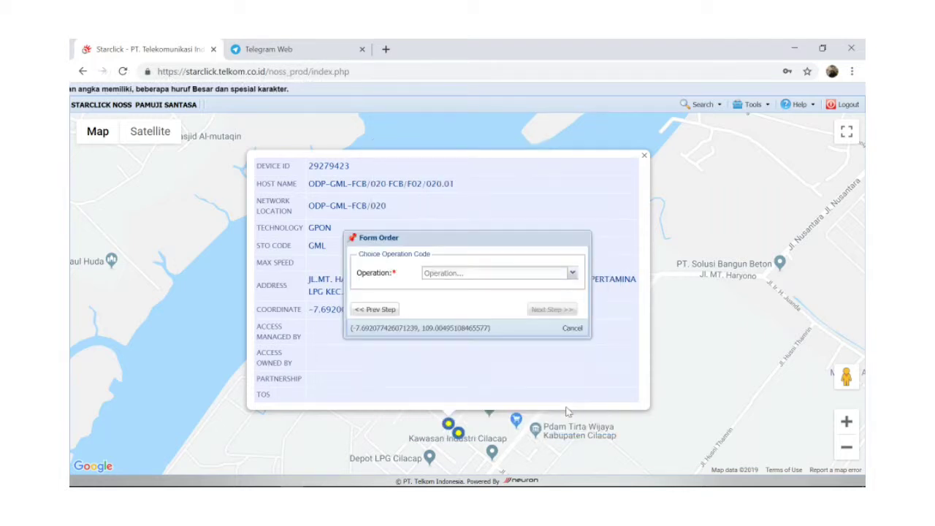
left_click(572, 274)
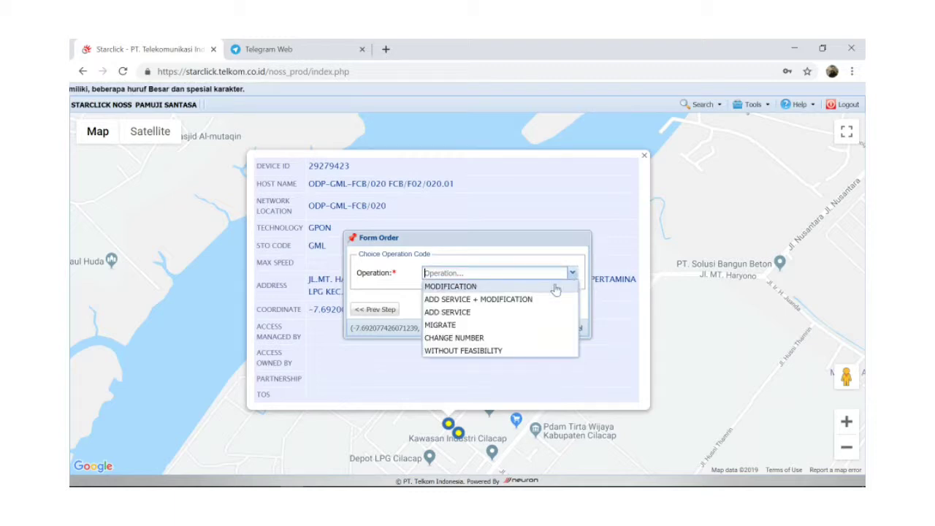
left_click(516, 326)
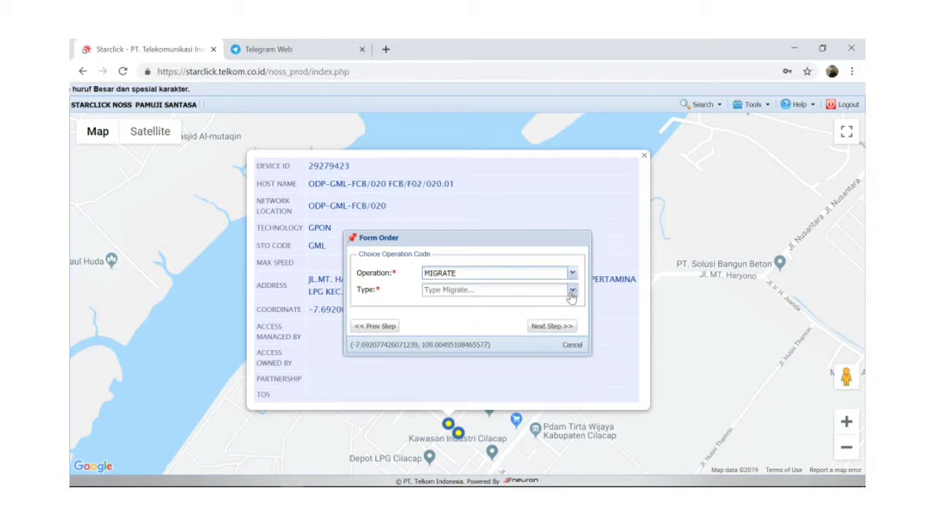
left_click(572, 291)
left_click(508, 342)
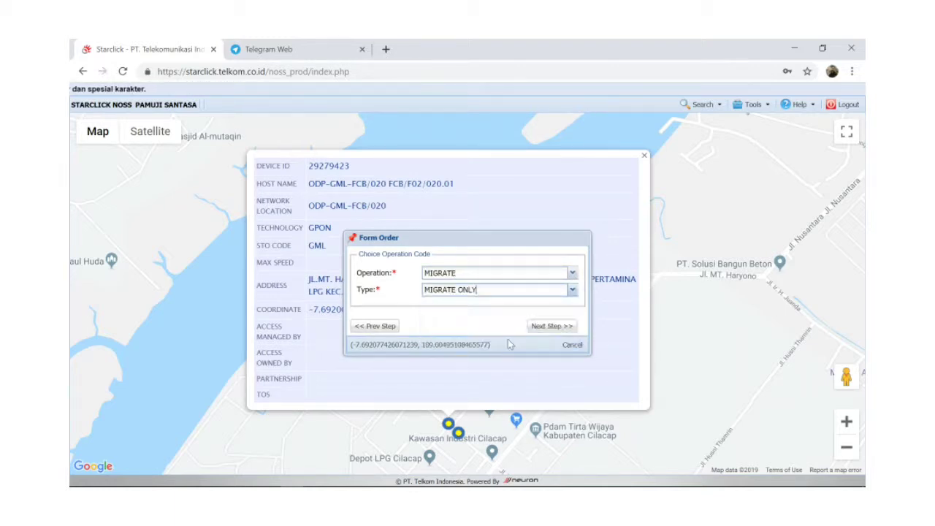
left_click(538, 330)
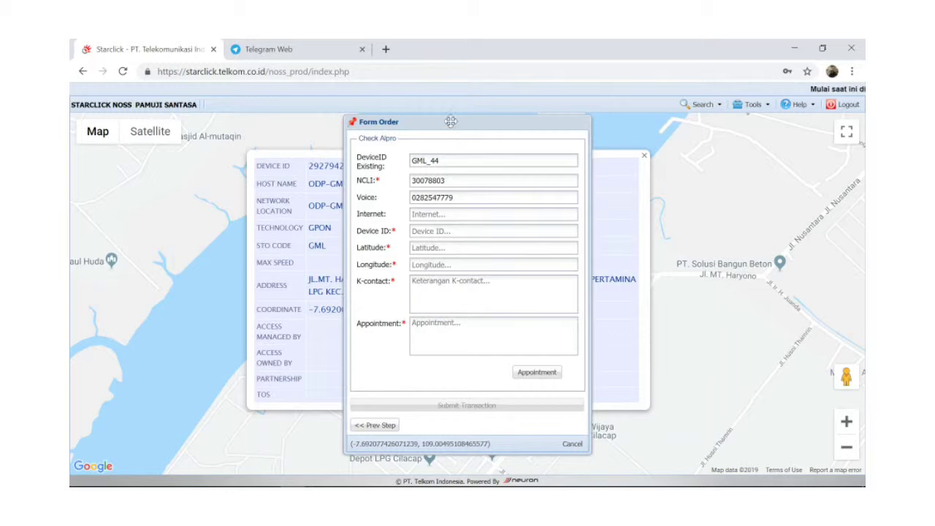
- Fill the device ID and coordinates from the map device and enter K-contact 'PTTA;PTHCP;ASIS;' plus the voice number
left_click_drag(450, 121, 652, 108)
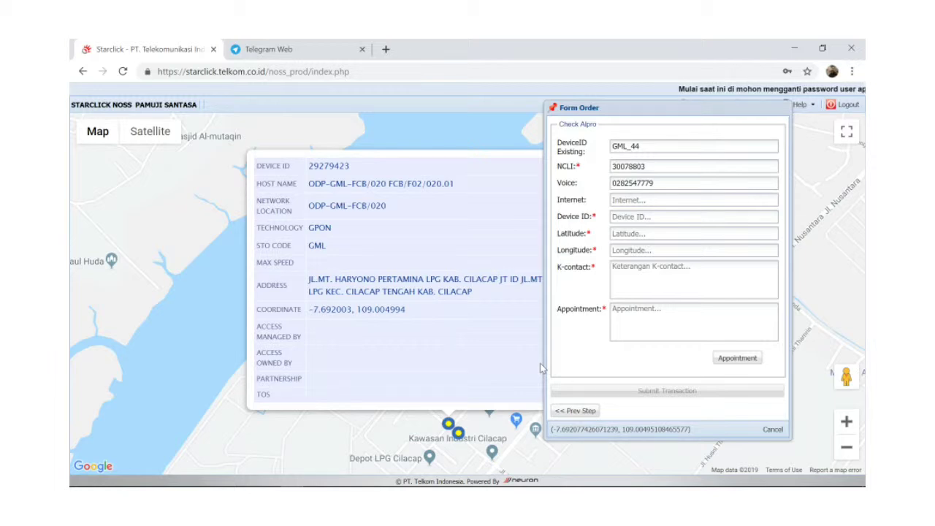
left_click(448, 424)
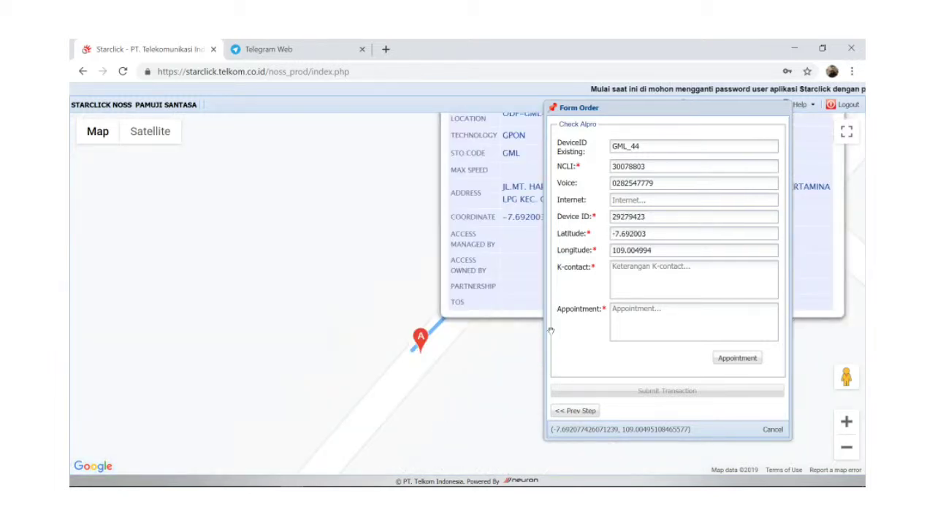
left_click(613, 267)
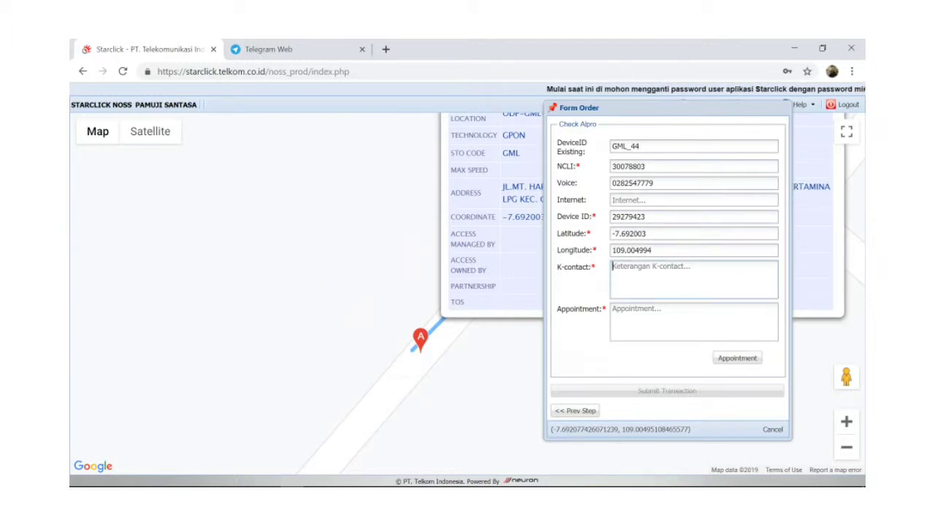
type("PTTA")
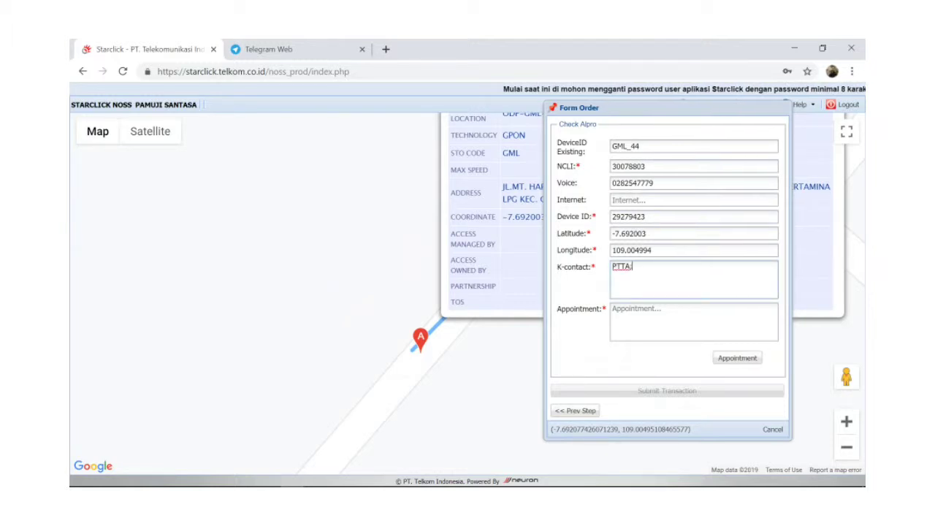
type(";PTHCP;ASIS;")
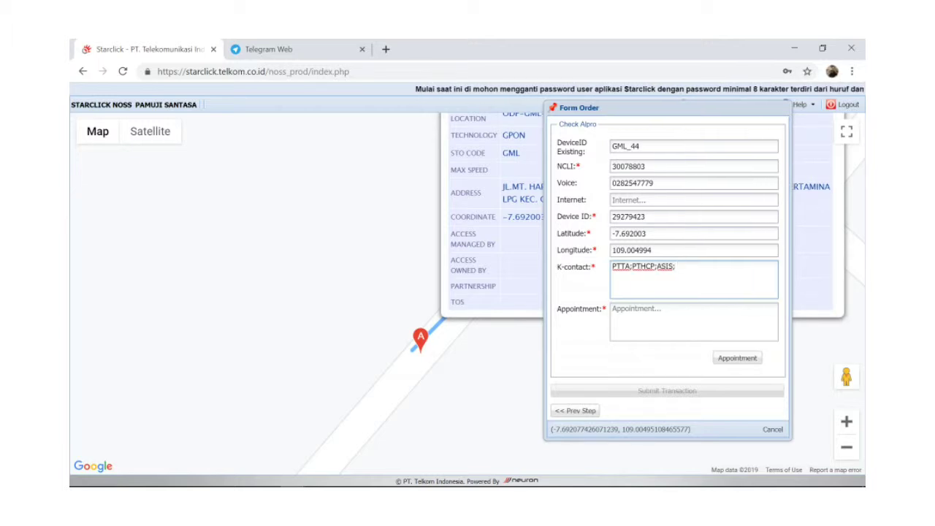
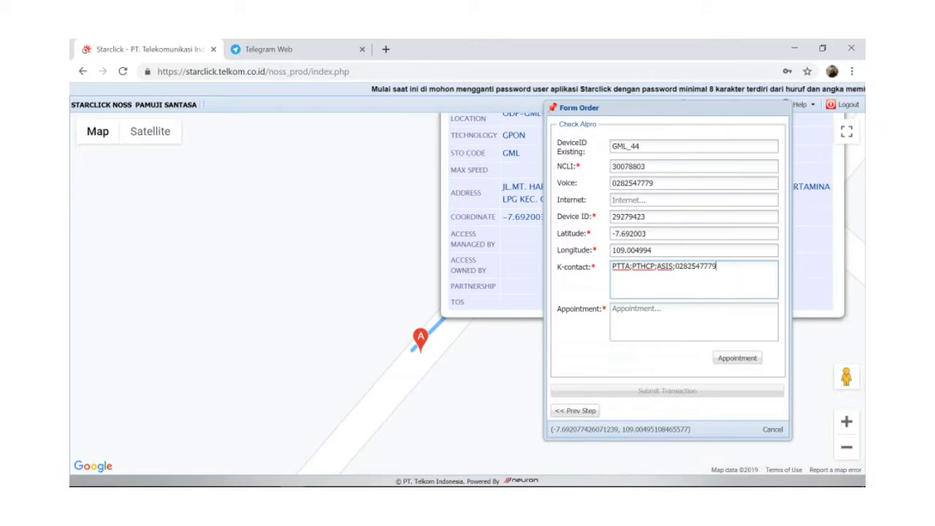
- Open and close the appointment window without scheduling, then cancel the order form
left_click(721, 362)
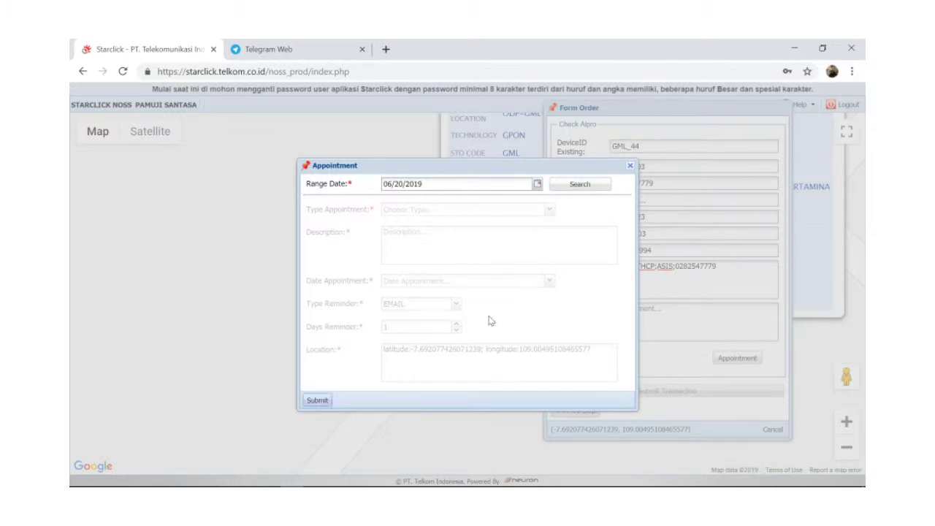
left_click(630, 166)
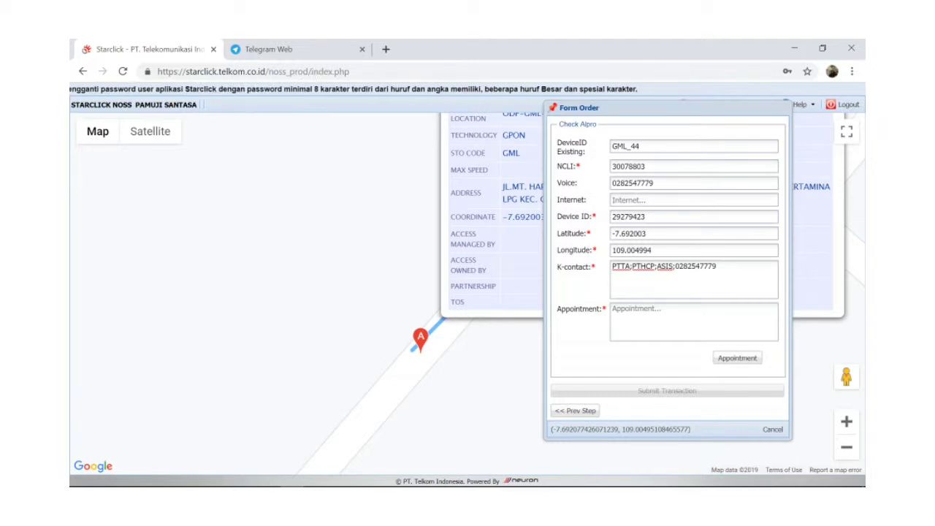
left_click(771, 429)
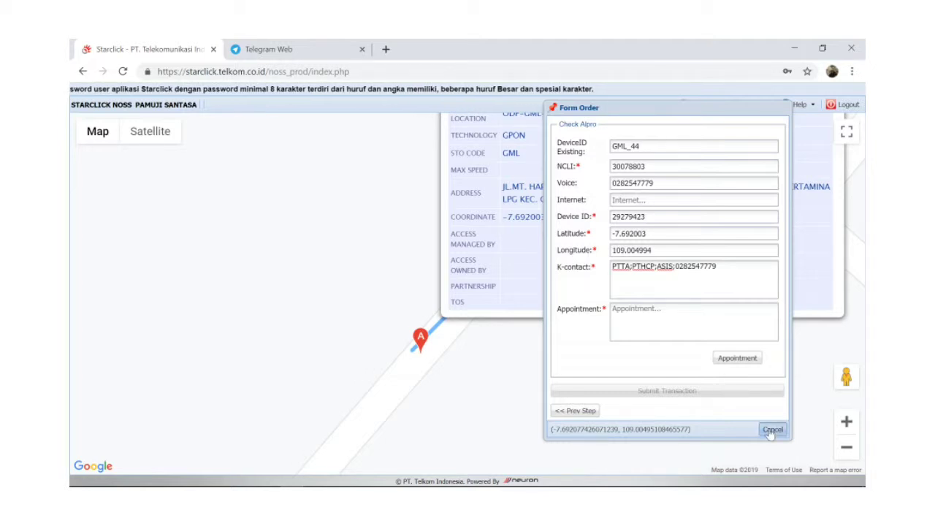
left_click(463, 312)
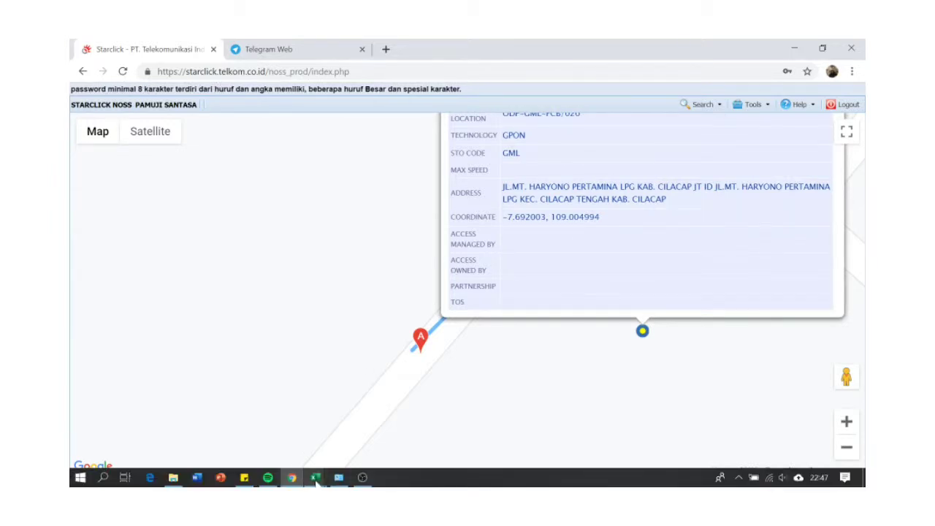
- Copy the SC number from cell I14 of DAPROS OVERLAY (4) and return to Starclick
mouse_move(315, 477)
left_click(431, 461)
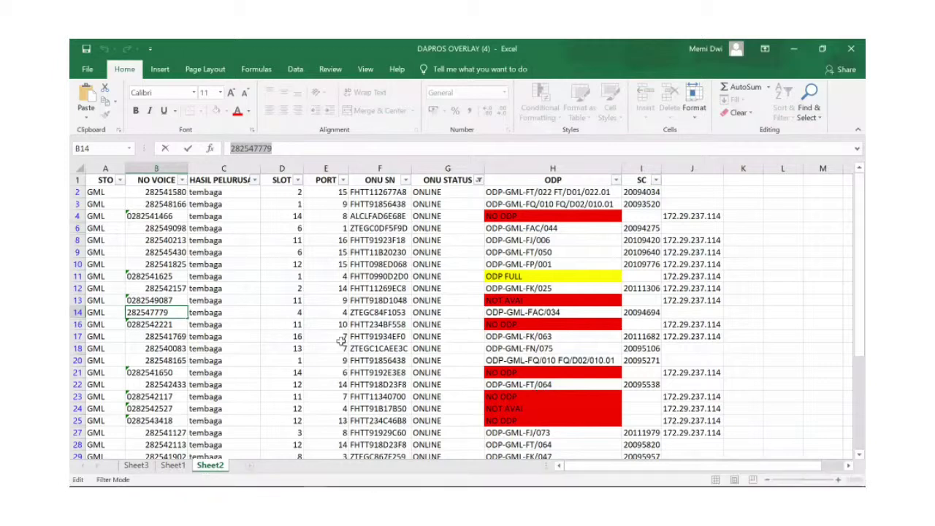
key("Tab")
key("Tab")
key("Tab")
key("Tab")
key("Tab")
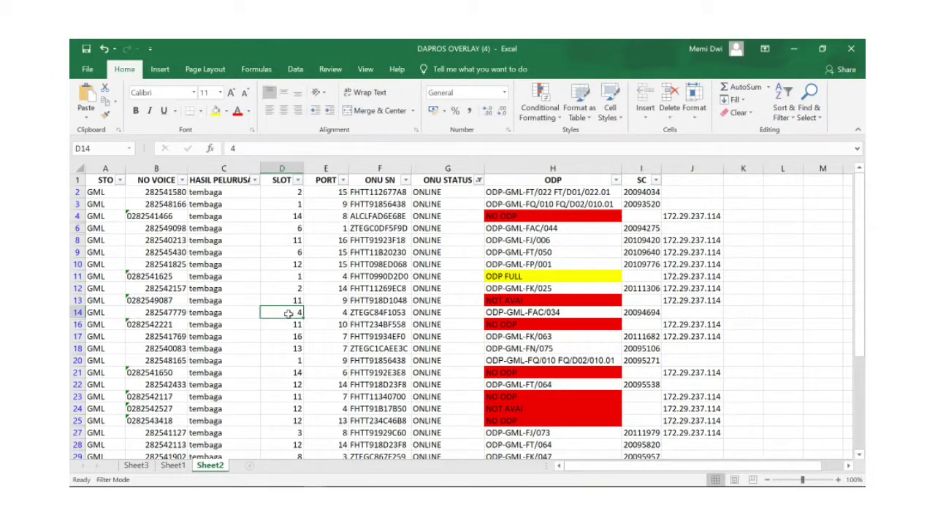
key("Tab")
key("Tab")
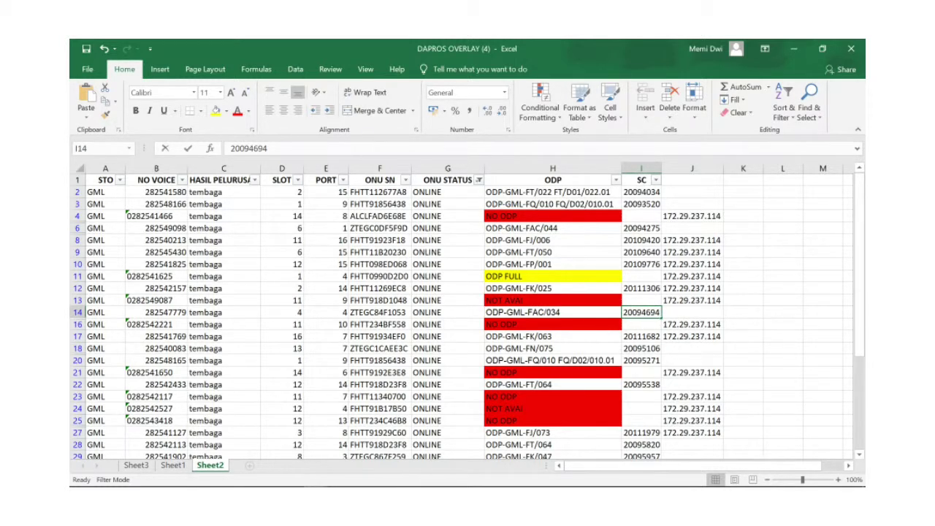
double_click(249, 148)
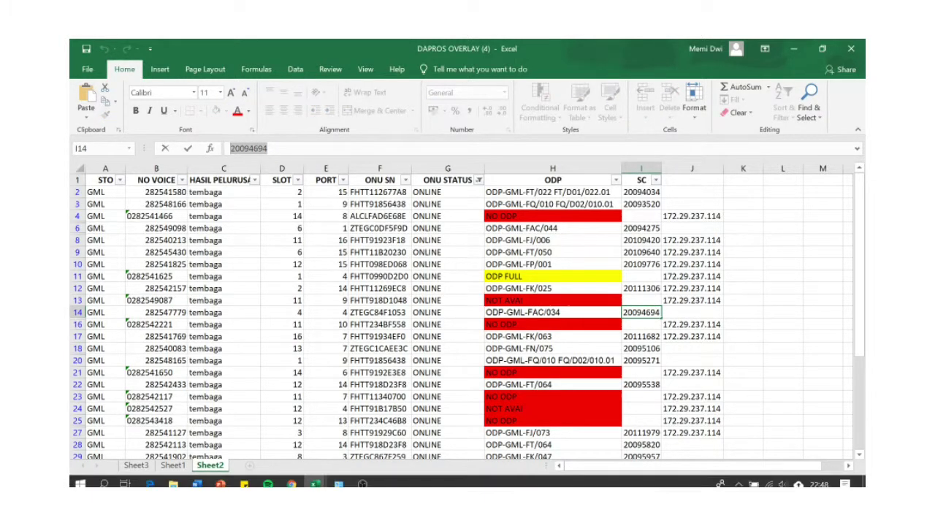
left_click(293, 478)
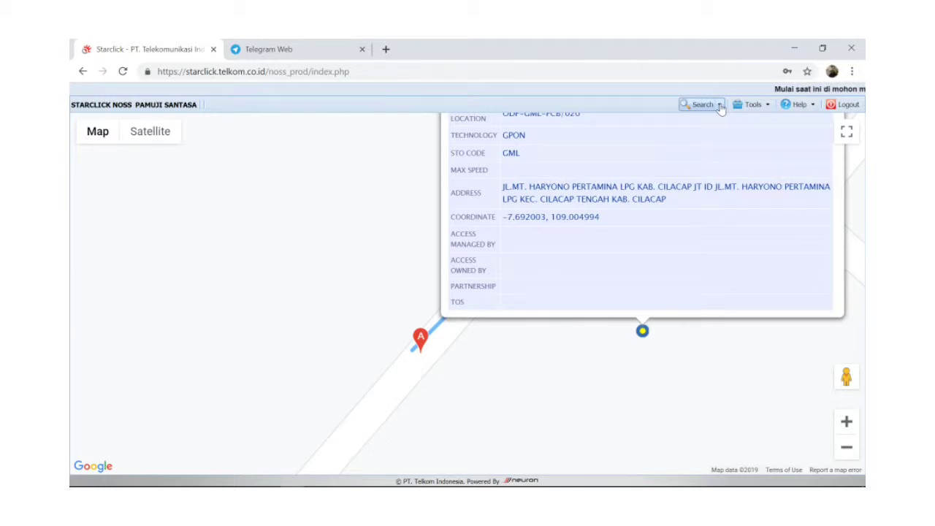
- Search Starclick by the SC number to open its Track Order details
left_click(720, 107)
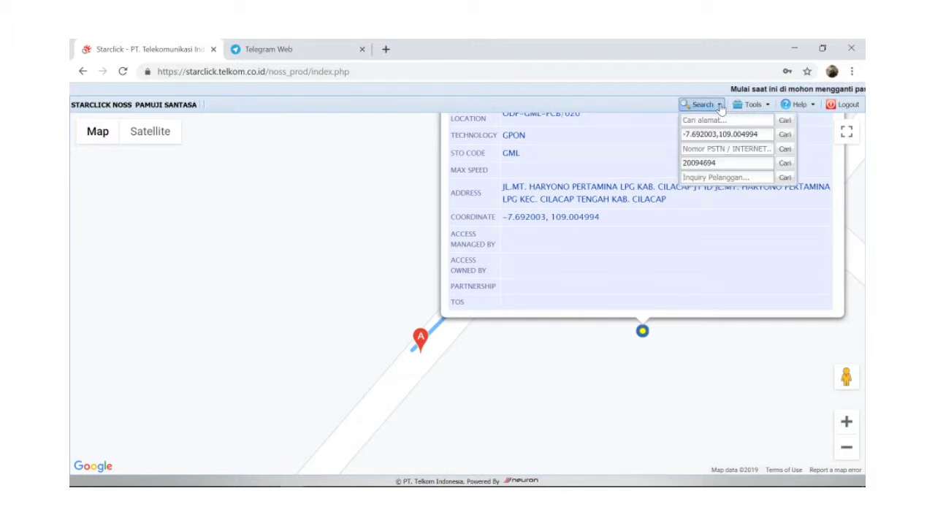
double_click(728, 163)
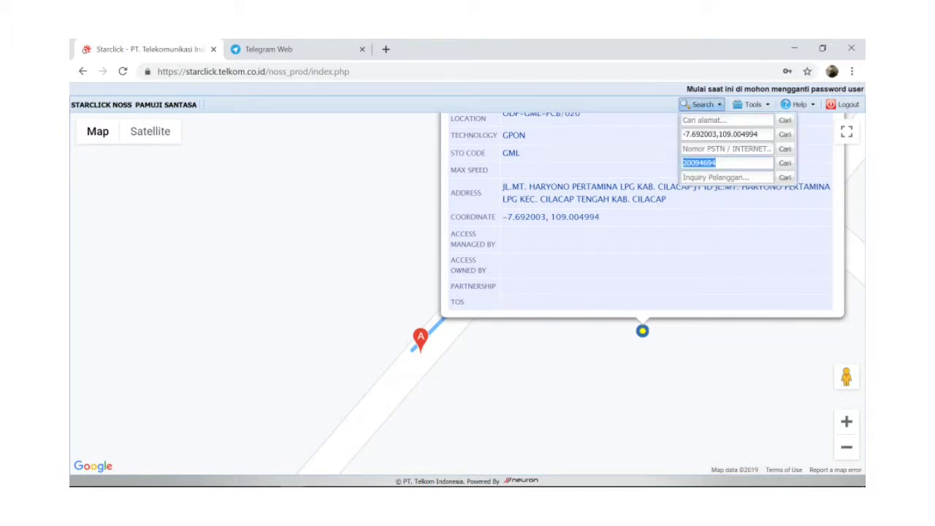
key("Return")
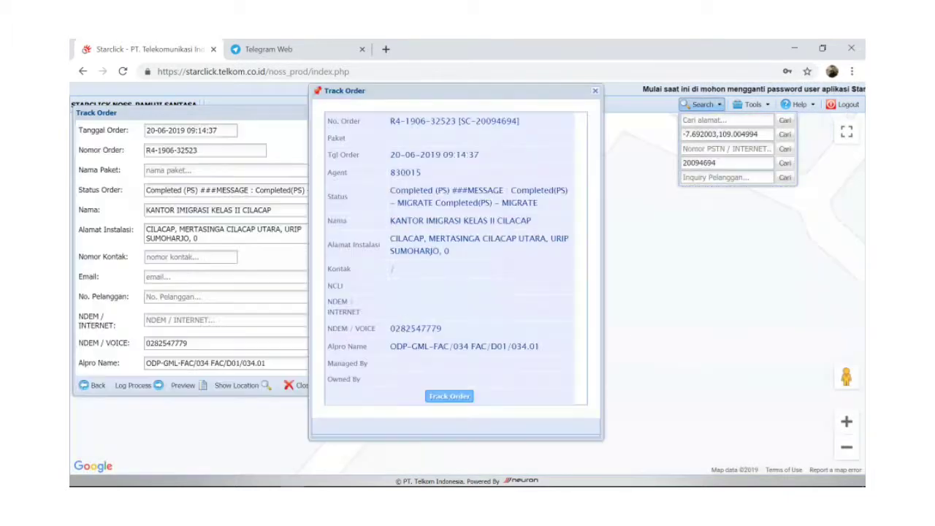